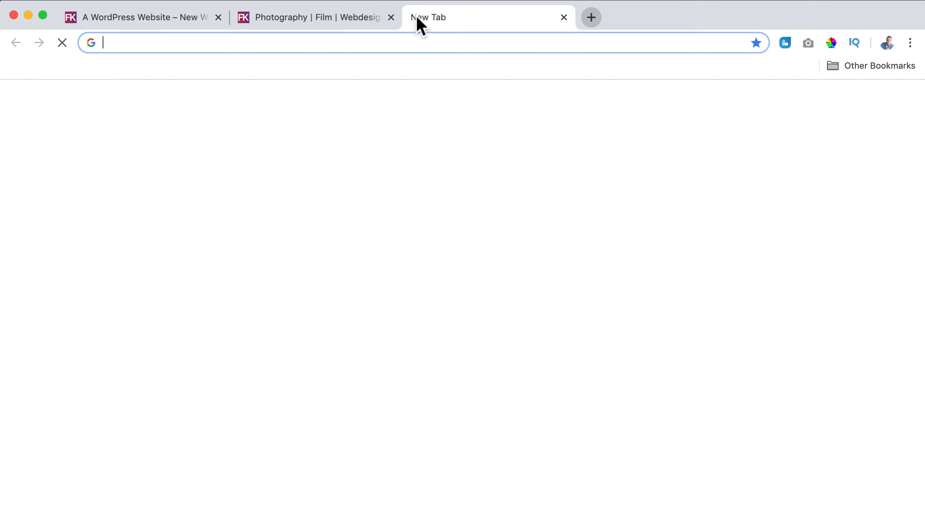
# Load ferdykorp.com in the new tab and glance over the elementorcity.com homepage while it loads
pyautogui.write('ferdykorp.com')
pyautogui.press('Return')
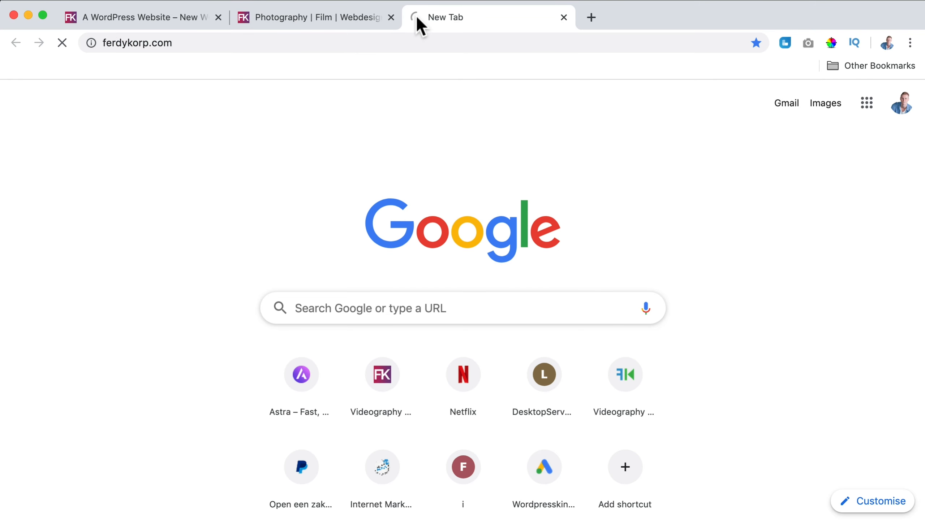
pyautogui.click(354, 16)
pyautogui.scroll(-15, 465, 197)
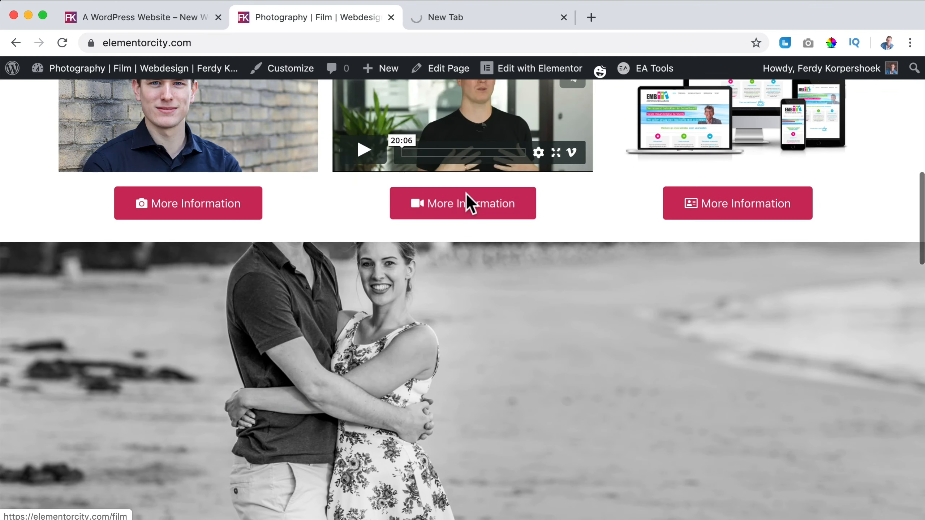
pyautogui.scroll(20, 465, 191)
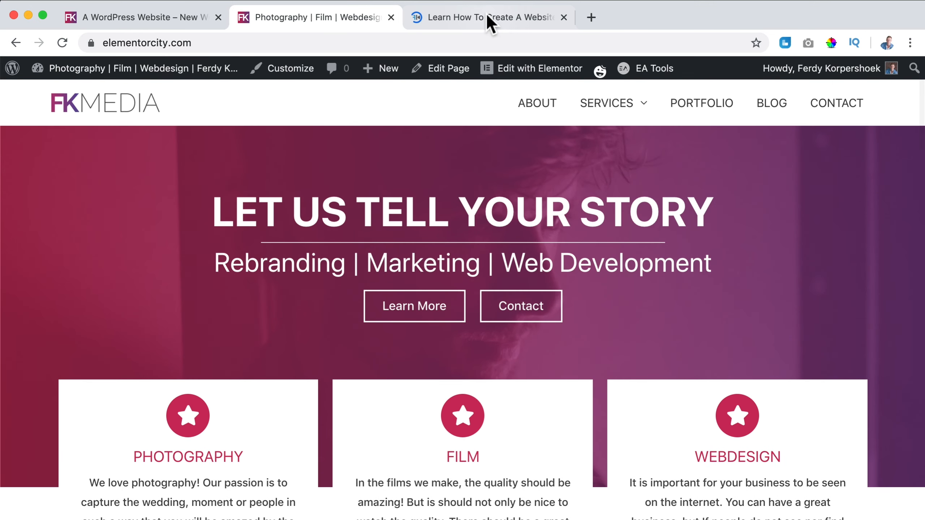
pyautogui.click(486, 17)
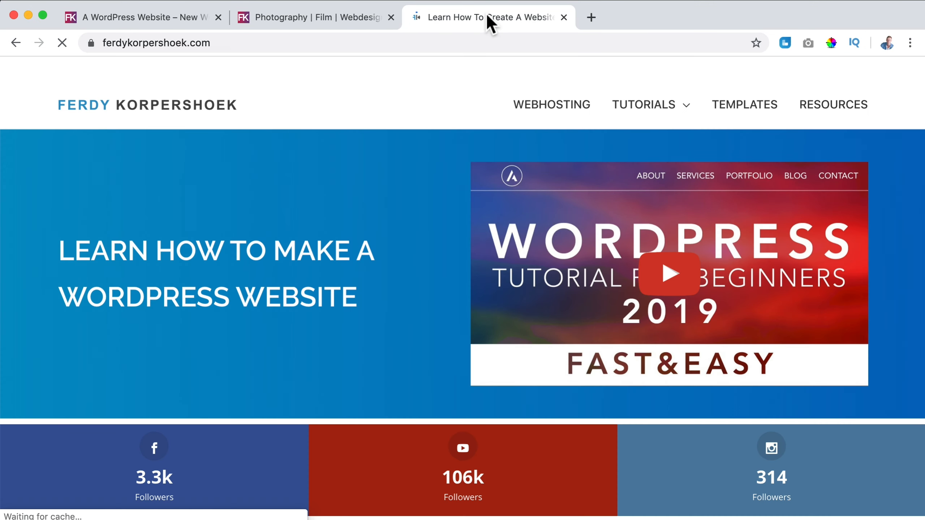
# Look through the free website downloads on the Resources page, including OceanWP and Elementor2018.com, and close that tab
pyautogui.click(841, 110)
pyautogui.scroll(-5, 646, 233)
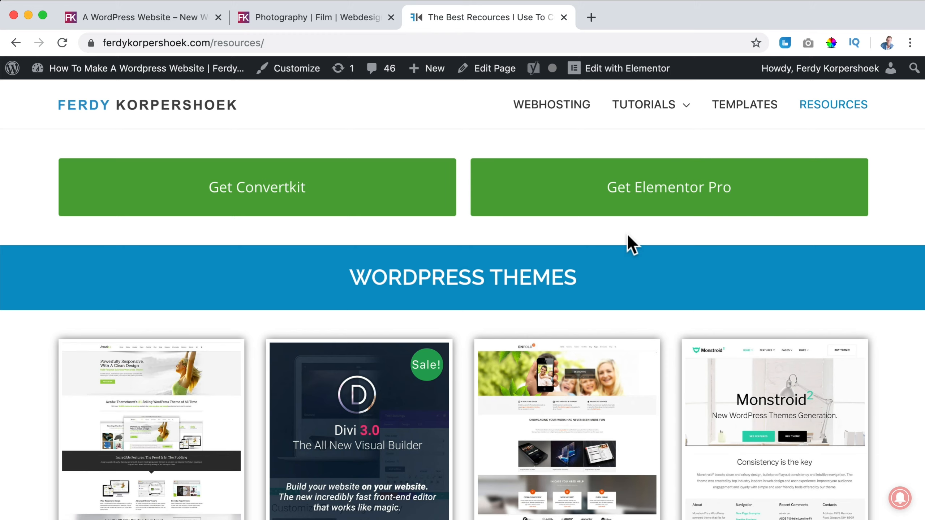
pyautogui.scroll(-10, 628, 244)
pyautogui.scroll(-15, 630, 243)
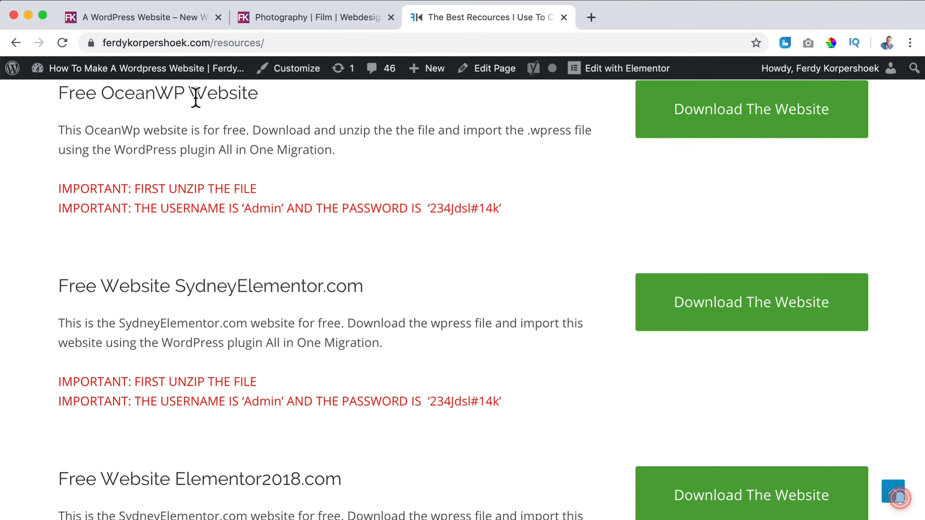
pyautogui.scroll(-3, 190, 128)
pyautogui.scroll(-5, 197, 252)
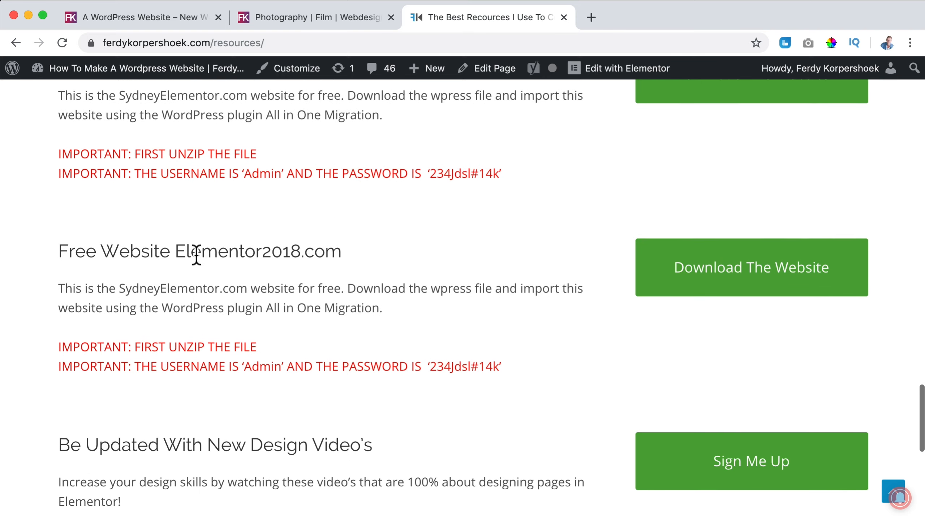
pyautogui.scroll(-5, 364, 240)
pyautogui.scroll(2, 401, 226)
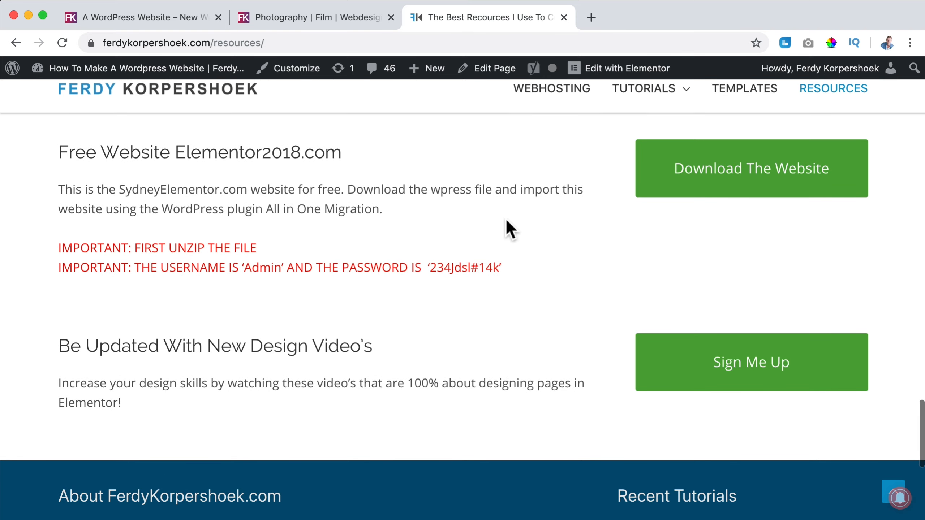
pyautogui.click(563, 17)
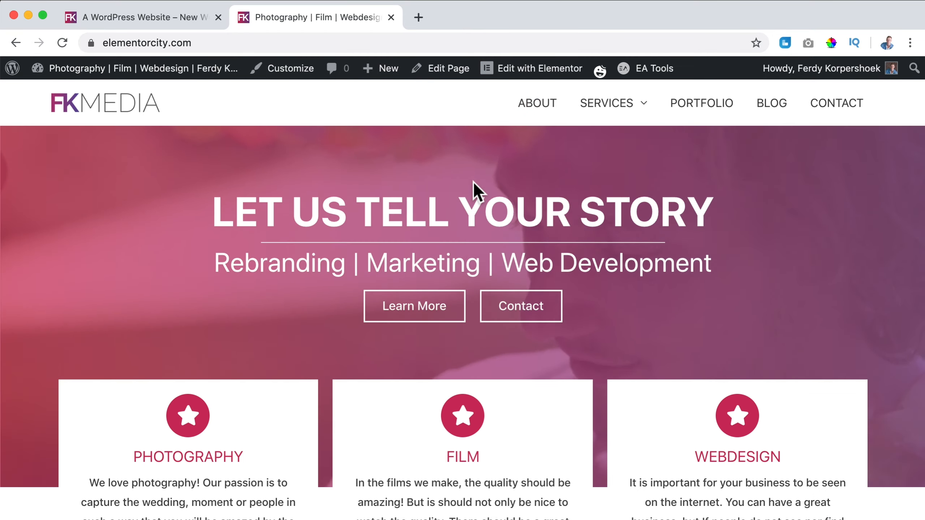
# Open the WordPress dashboard of elementorcity.com and go to its page for adding new plugins
pyautogui.scroll(-10, 415, 164)
pyautogui.scroll(10, 414, 159)
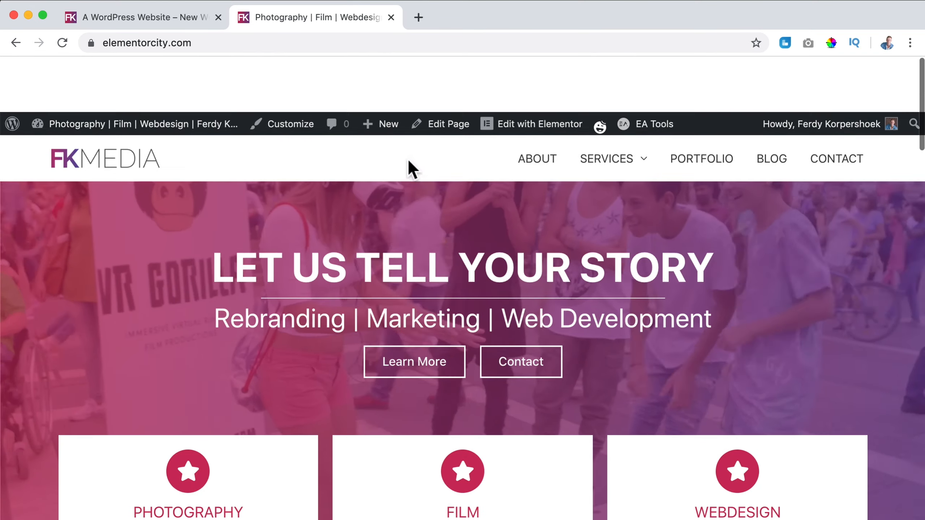
pyautogui.click(104, 73)
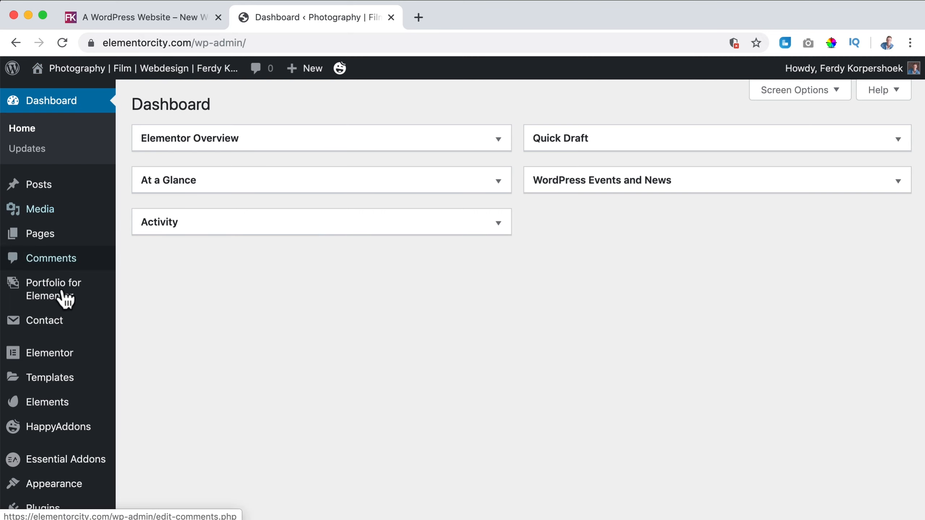
pyautogui.scroll(-5, 69, 295)
pyautogui.moveTo(56, 375)
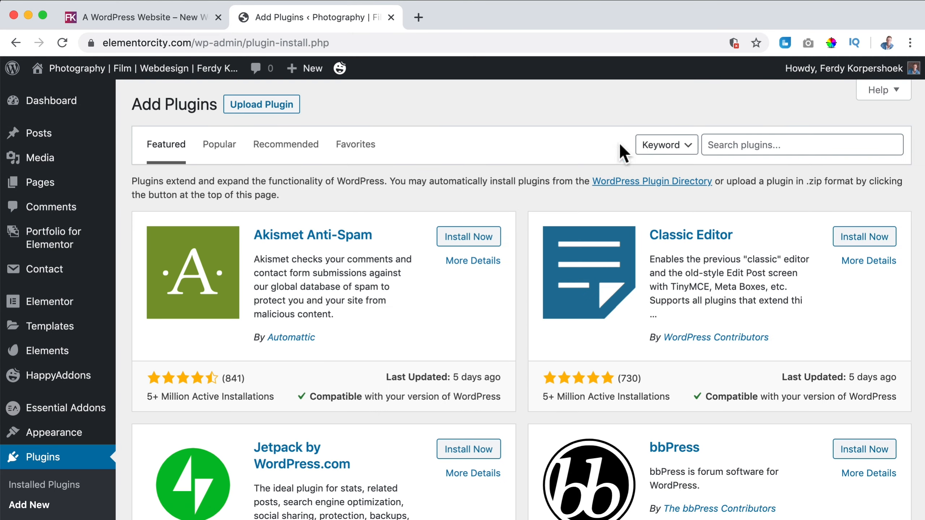
# Search the plugins for "all in one wp" and install and activate All-in-One WP Migration on elementorcity.com
pyautogui.click(745, 145)
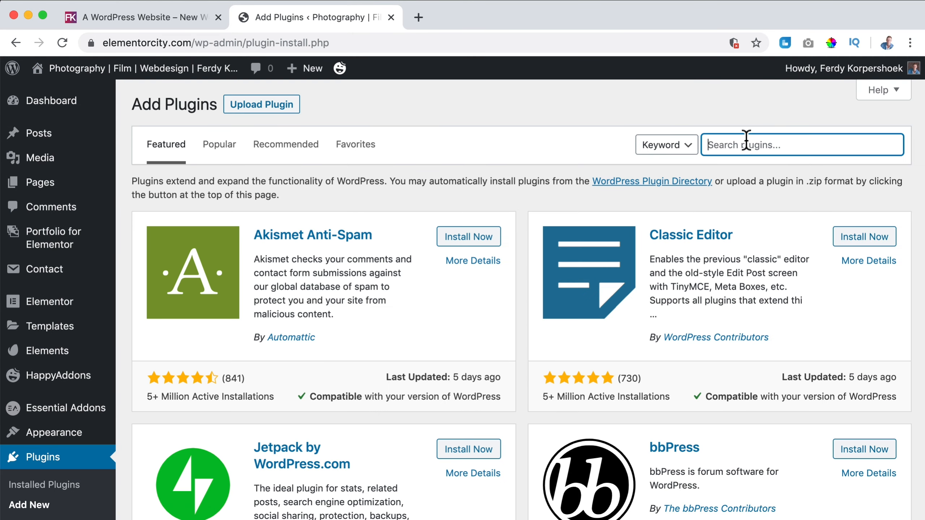
pyautogui.write('all in')
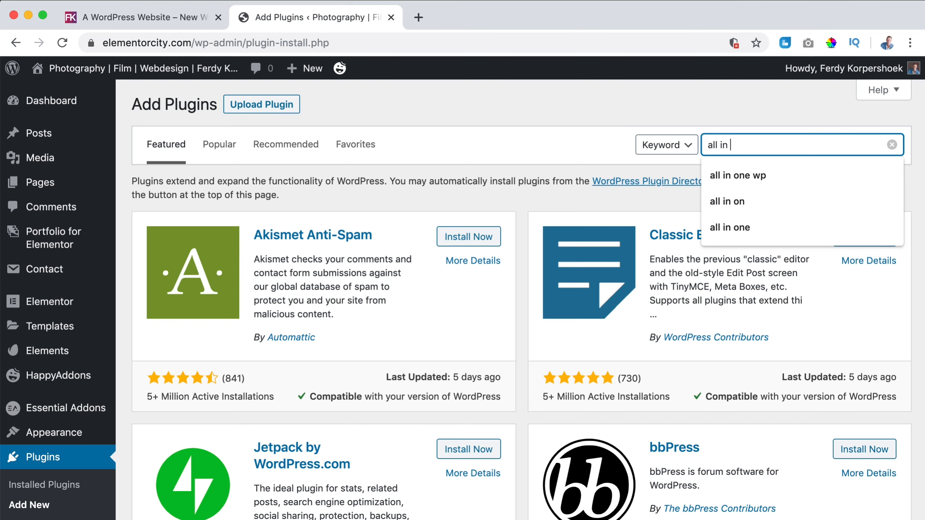
pyautogui.write(' one wp')
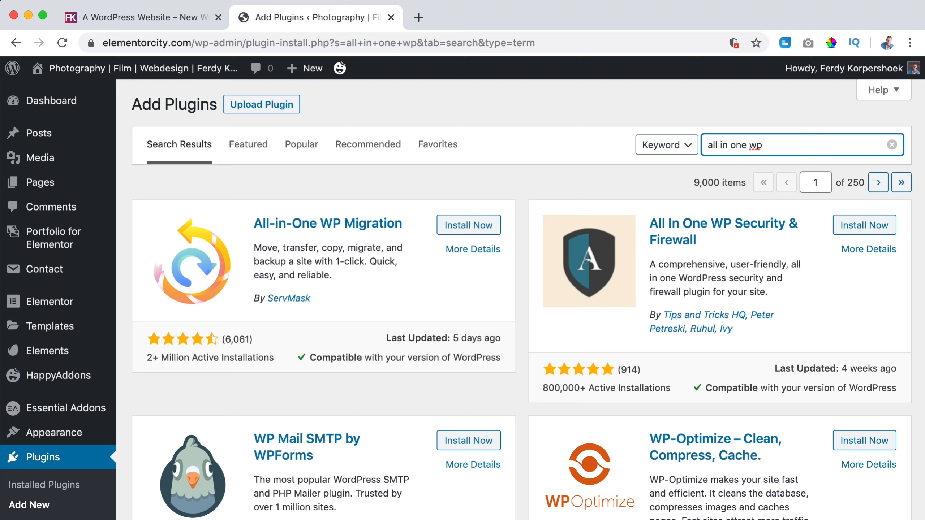
pyautogui.click(462, 227)
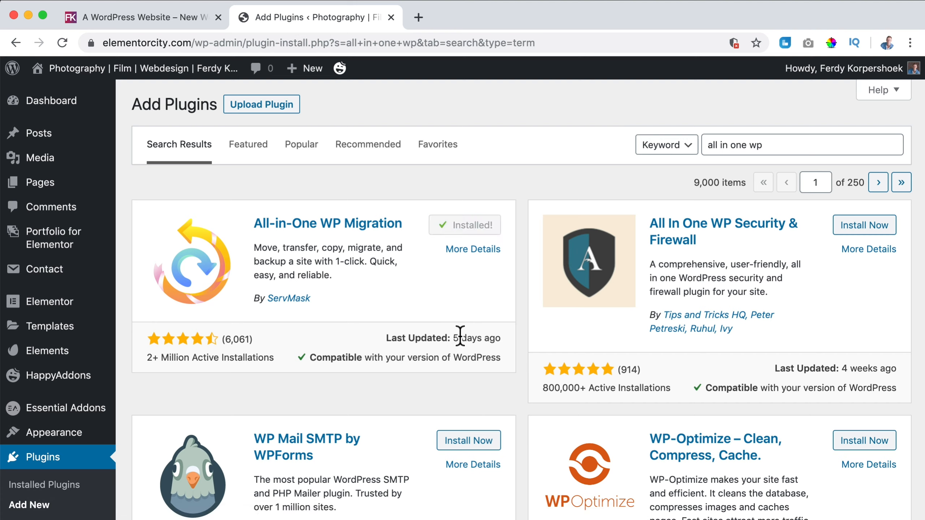
pyautogui.click(473, 229)
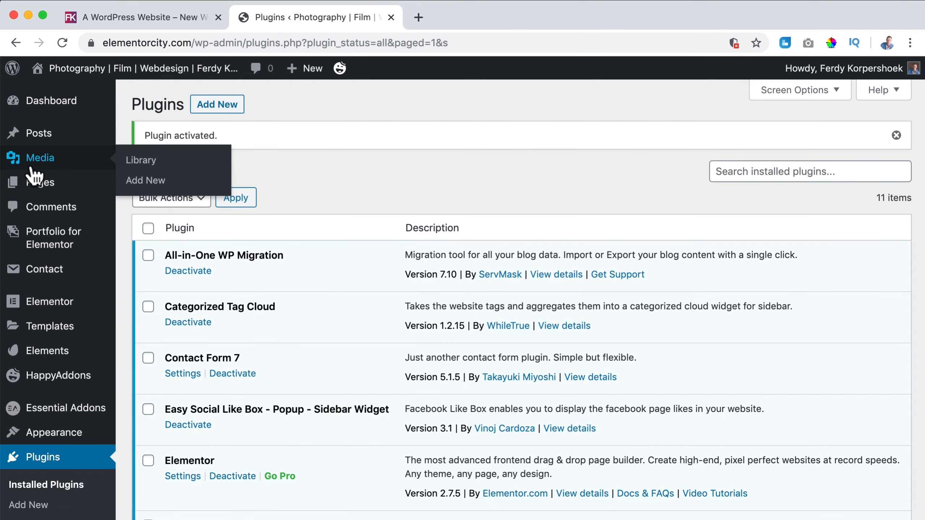
# Export the elementorcity.com site to a file with All-in-One WP Migration and download the backup
pyautogui.scroll(-5, 31, 175)
pyautogui.moveTo(39, 251)
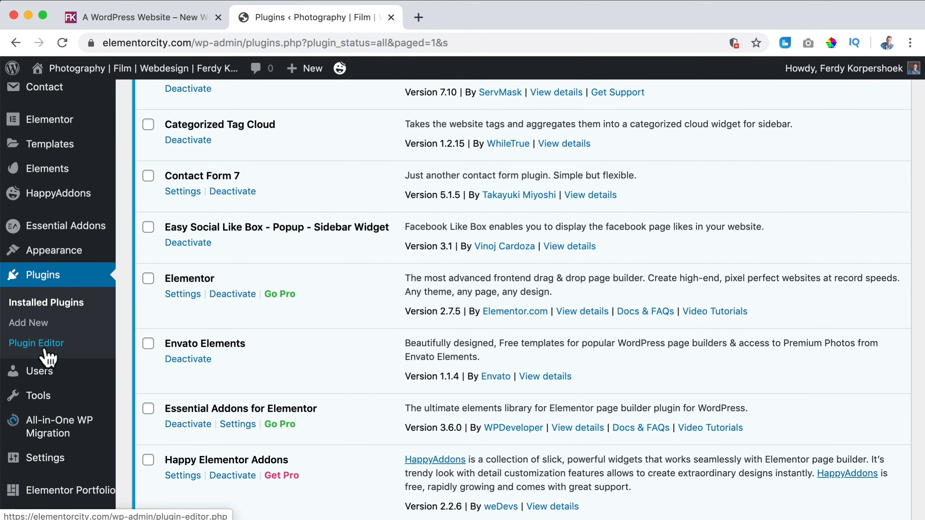
pyautogui.scroll(1, 36, 383)
pyautogui.moveTo(55, 444)
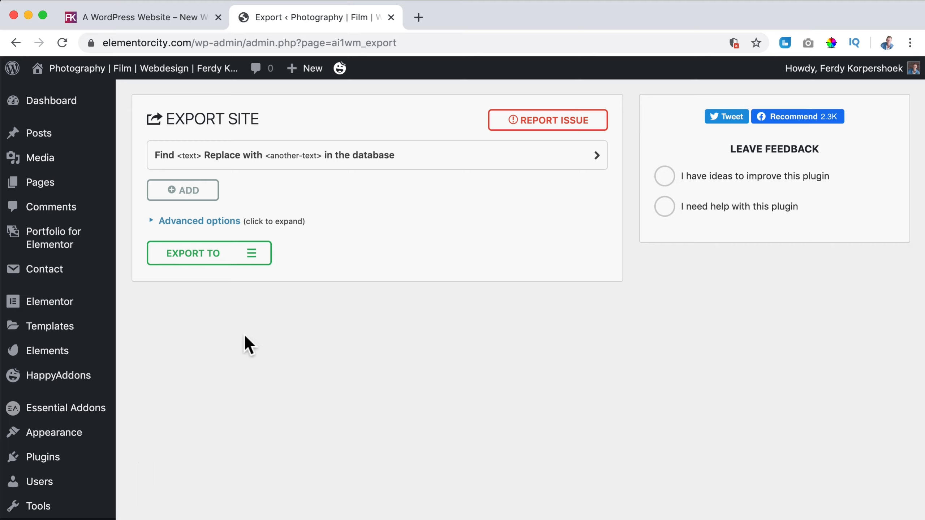
pyautogui.click(255, 257)
pyautogui.click(182, 274)
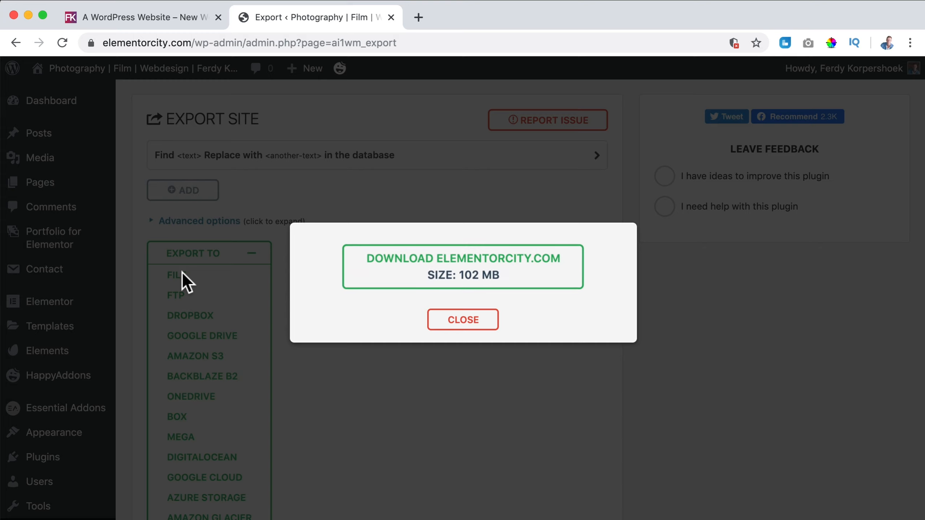
pyautogui.click(467, 273)
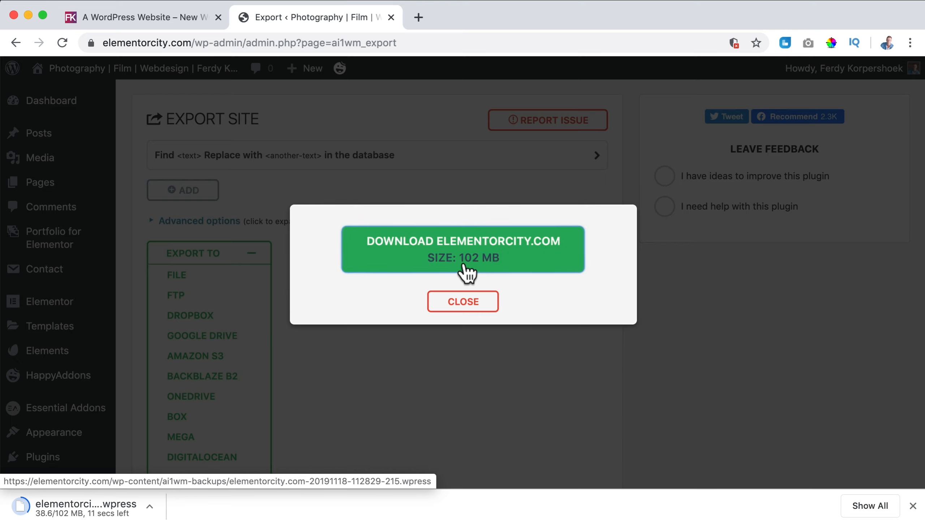
# Switch to the new website "A Wordpress Website", open its dashboard and go to its page for adding plugins
pyautogui.click(134, 16)
pyautogui.scroll(-10, 632, 138)
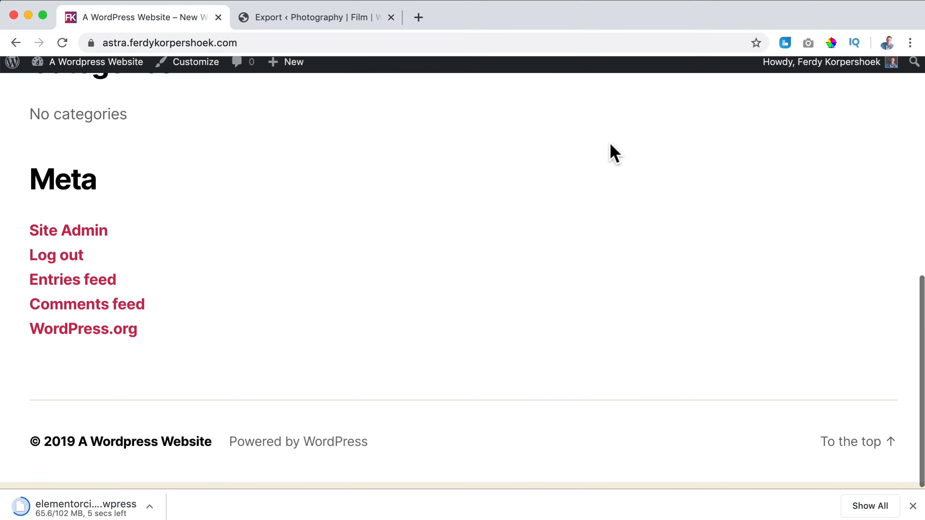
pyautogui.scroll(10, 611, 150)
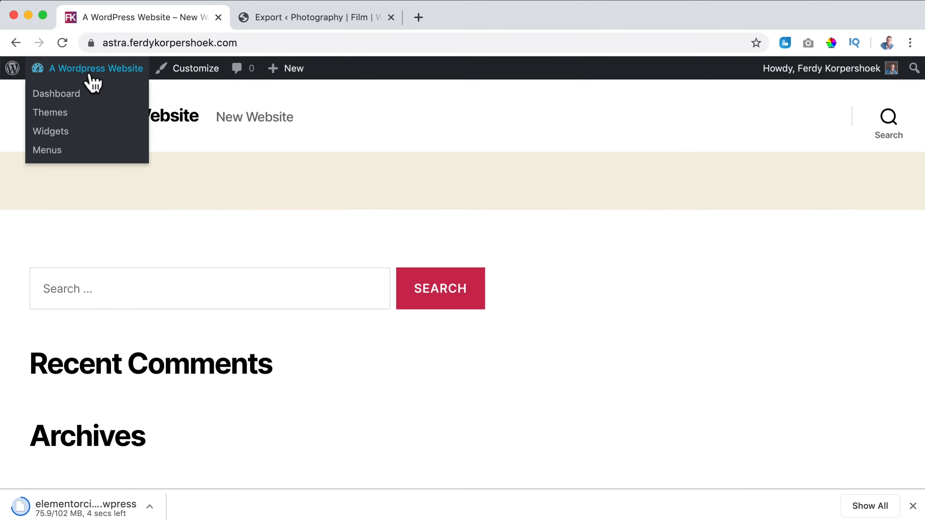
pyautogui.click(89, 70)
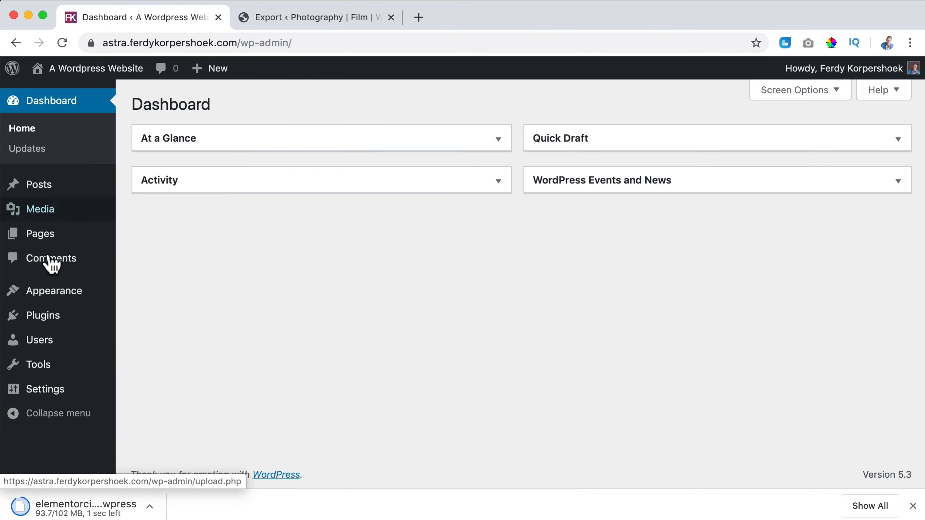
pyautogui.moveTo(47, 319)
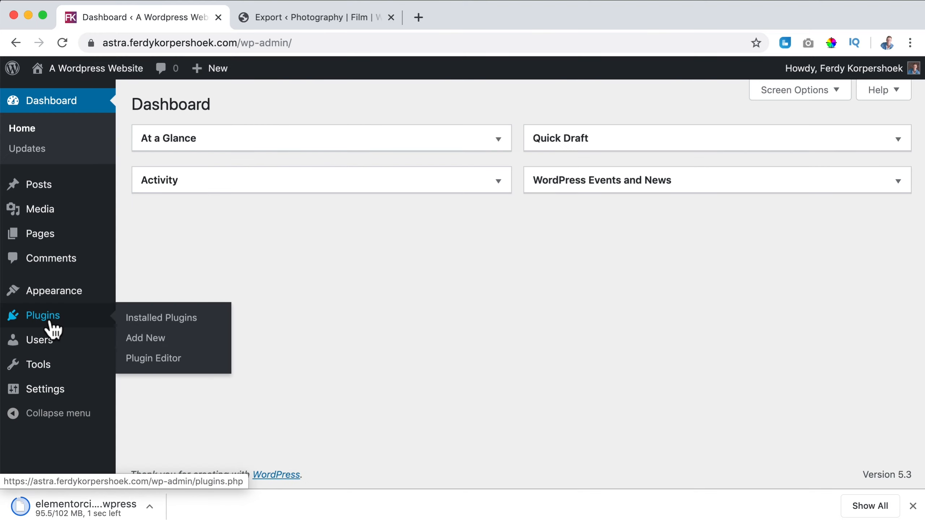
pyautogui.click(150, 339)
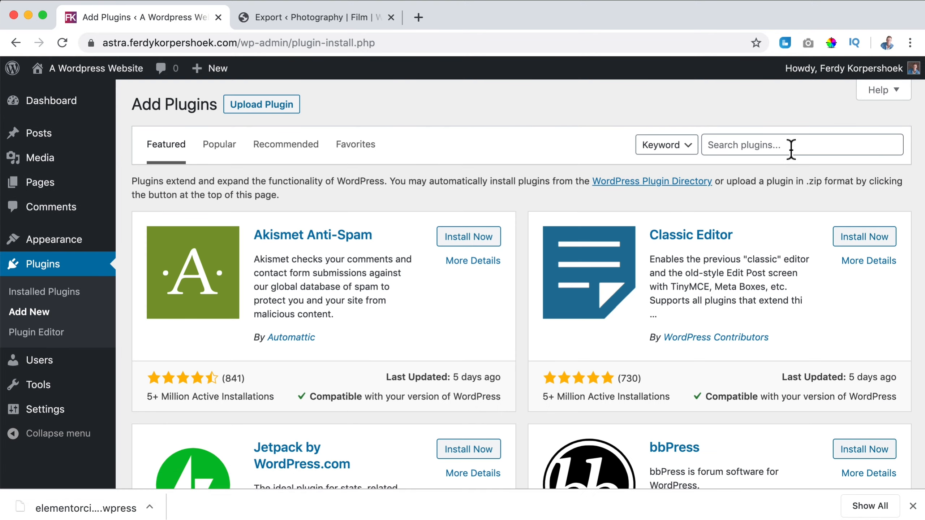
# Find All-in-One WP Migration by searching "all in one wp", and install and activate it on the new website
pyautogui.click(789, 147)
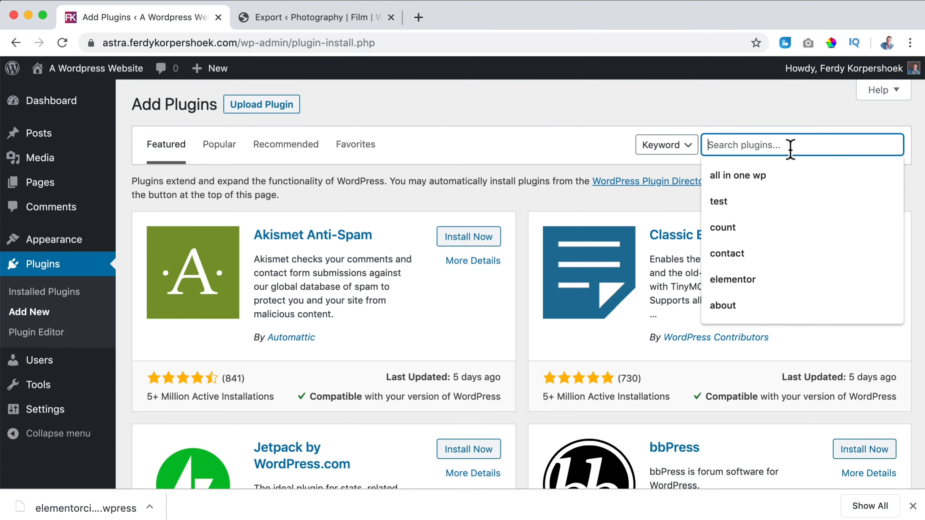
pyautogui.write('all in one wp')
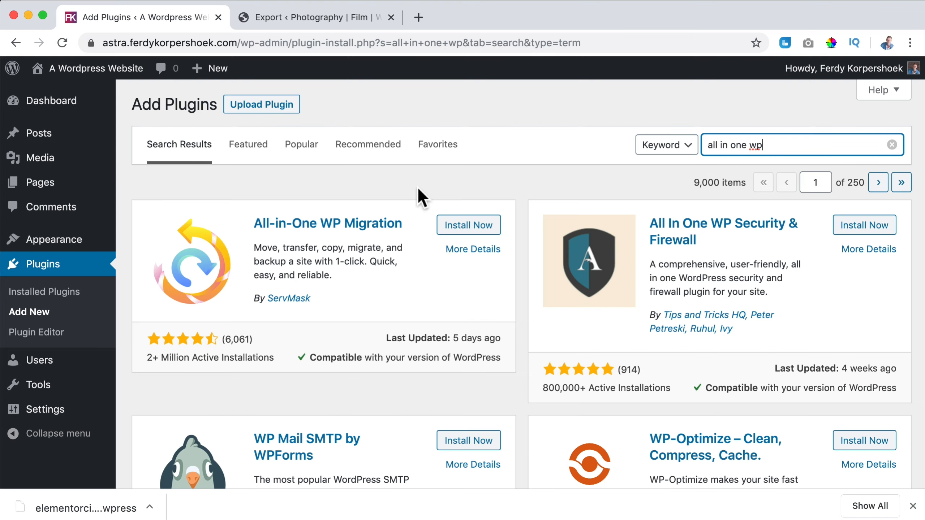
pyautogui.click(459, 226)
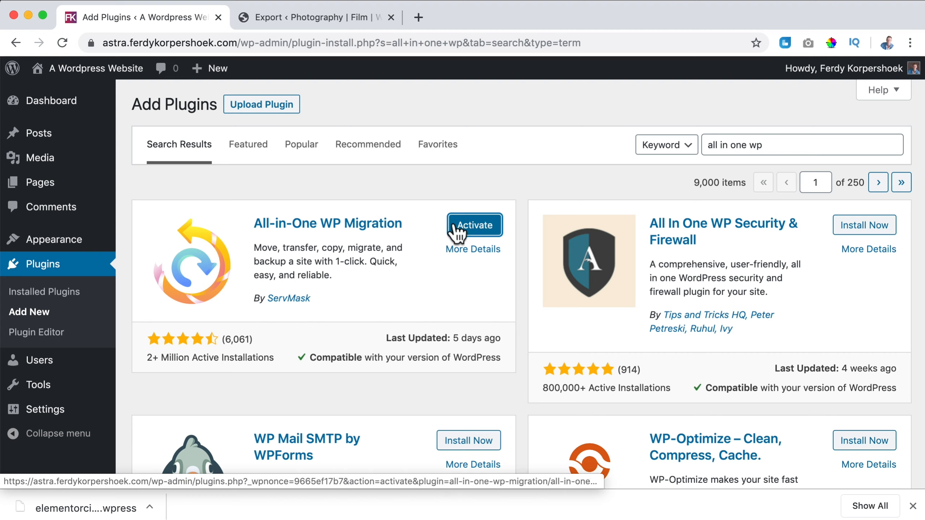
pyautogui.click(474, 232)
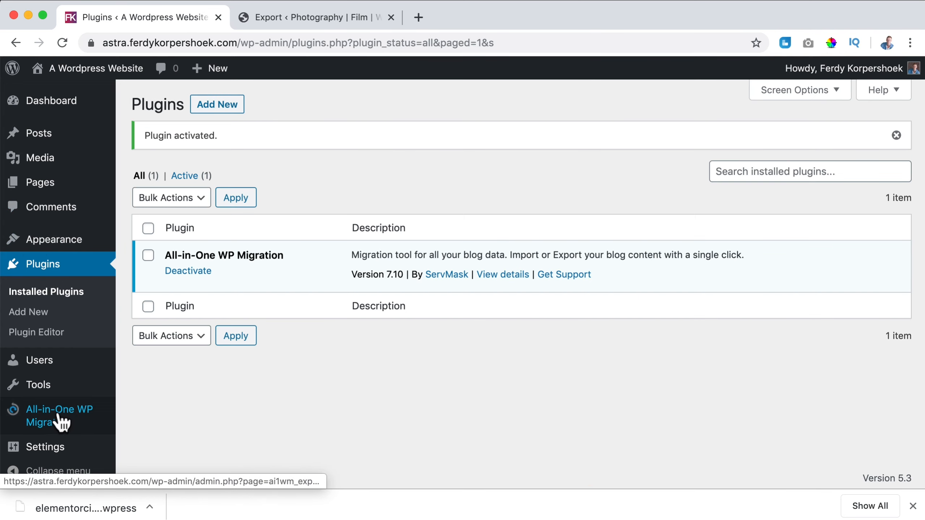
pyautogui.moveTo(60, 422)
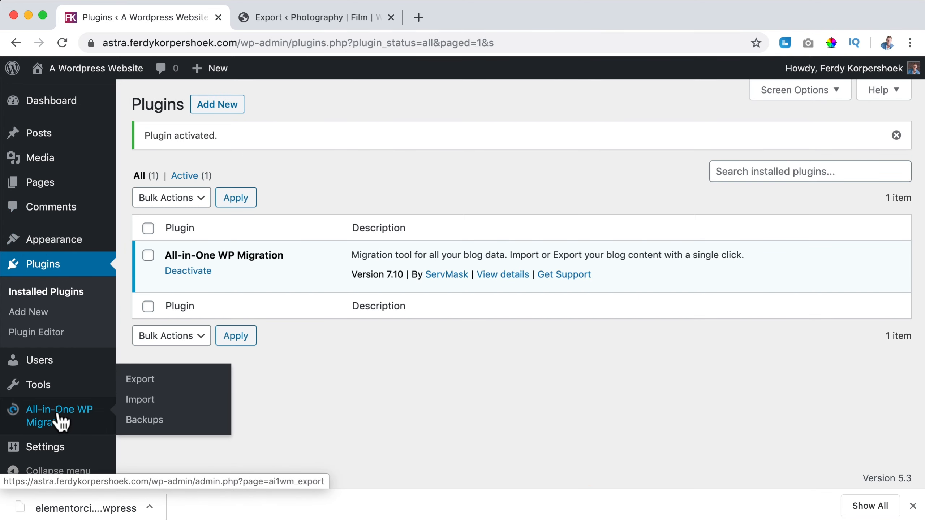
pyautogui.click(142, 400)
pyautogui.click(422, 251)
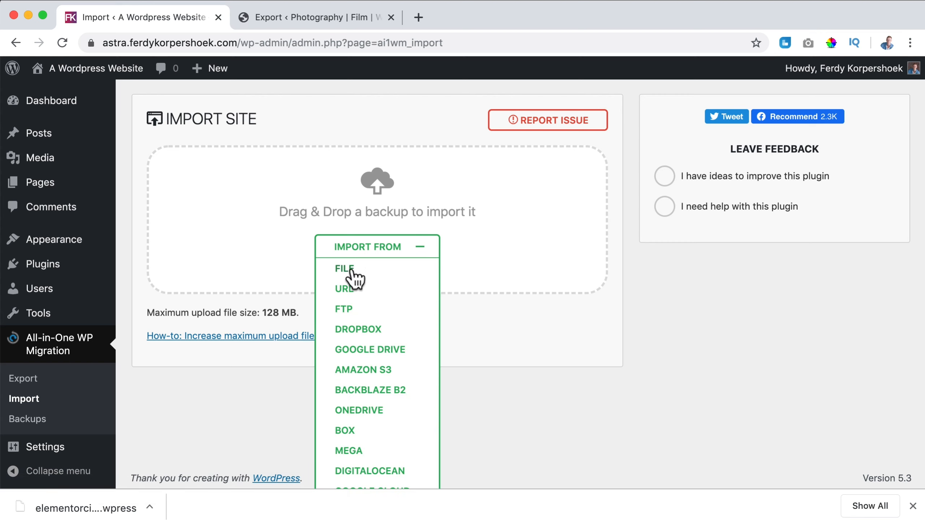
pyautogui.click(343, 272)
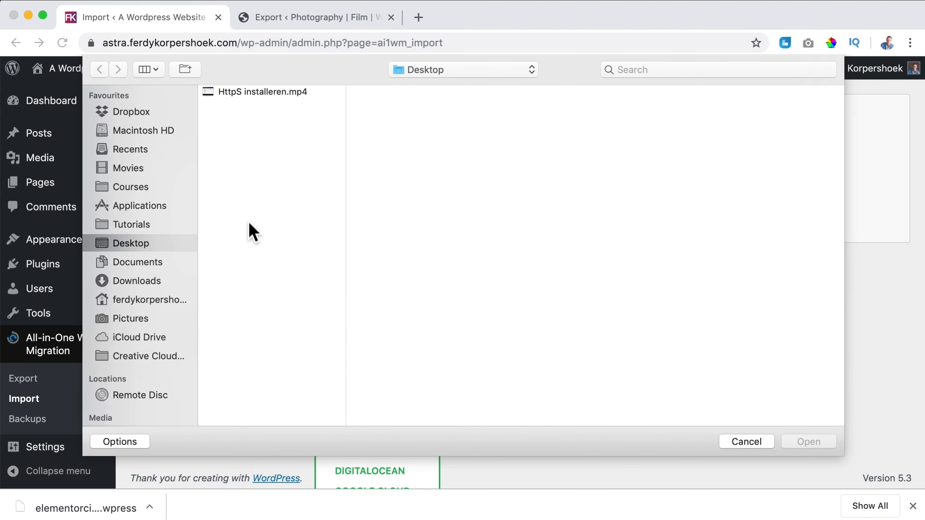
pyautogui.click(151, 278)
pyautogui.press('super+2')
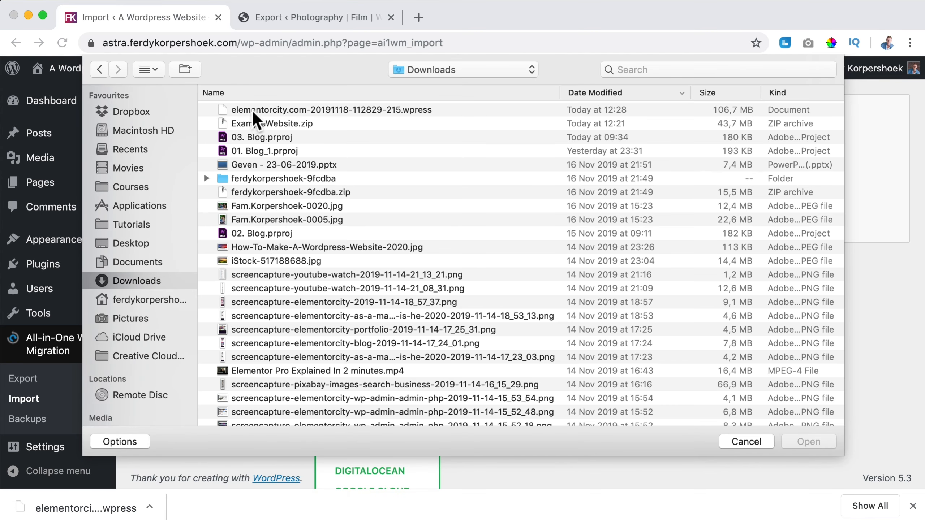
pyautogui.click(293, 111)
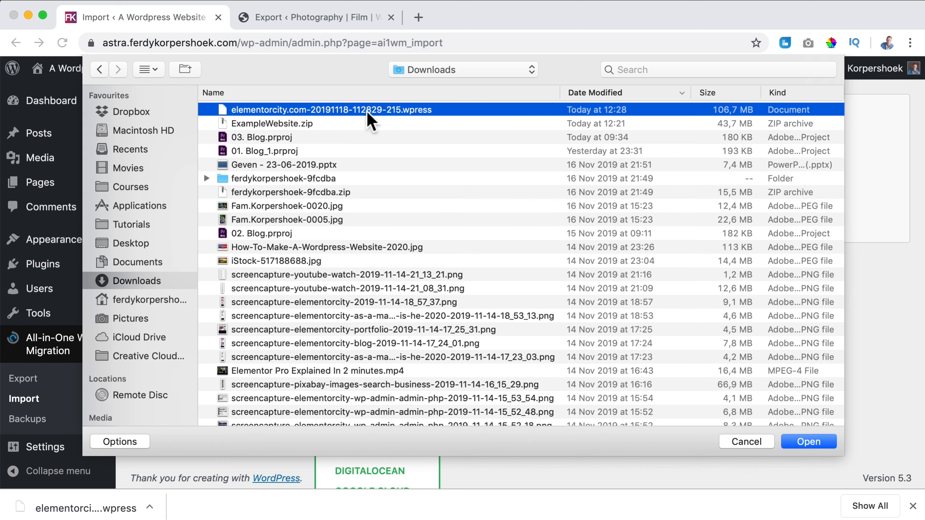
pyautogui.click(804, 440)
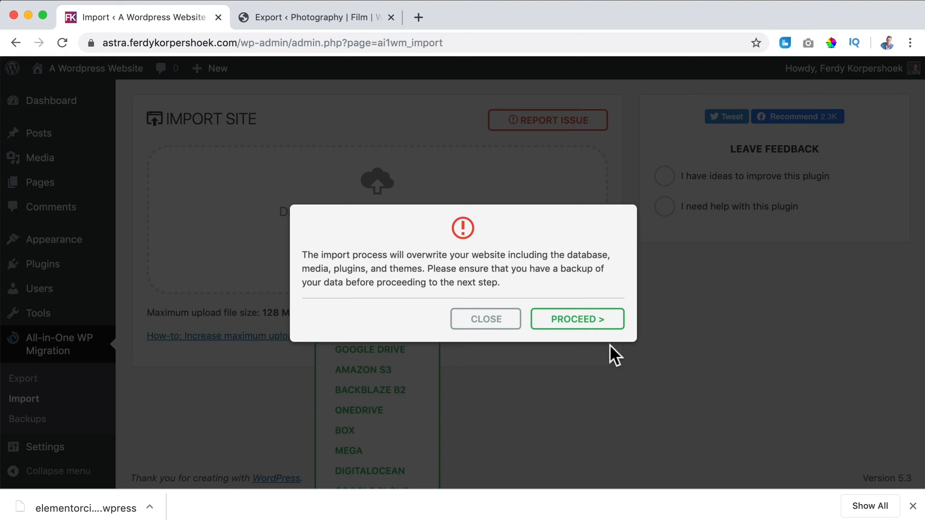
pyautogui.click(593, 324)
pyautogui.click(913, 506)
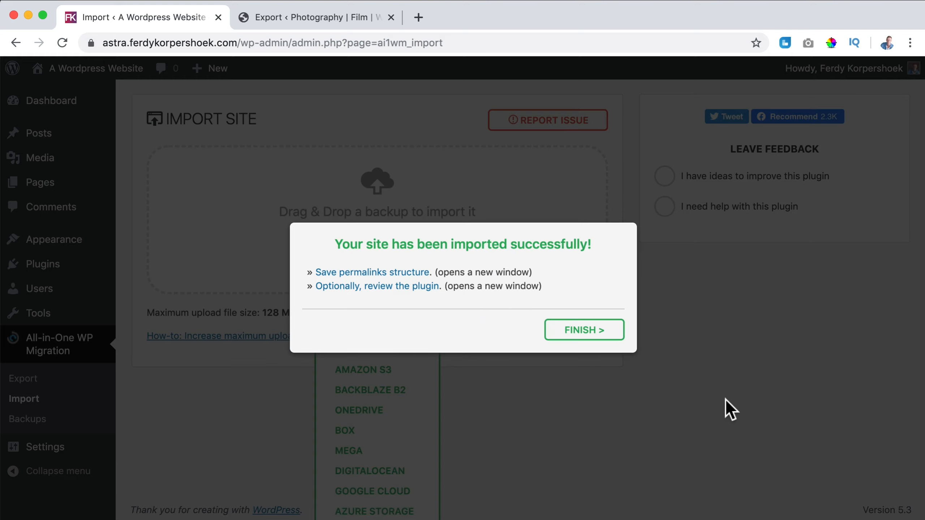
# Open the permalink settings from the import result and log in with the saved credentials
pyautogui.click(382, 273)
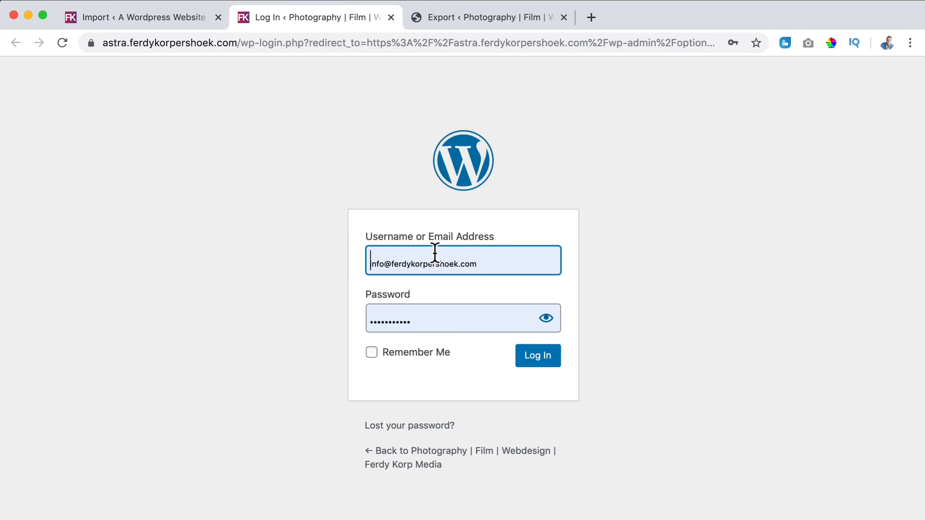
pyautogui.click(158, 17)
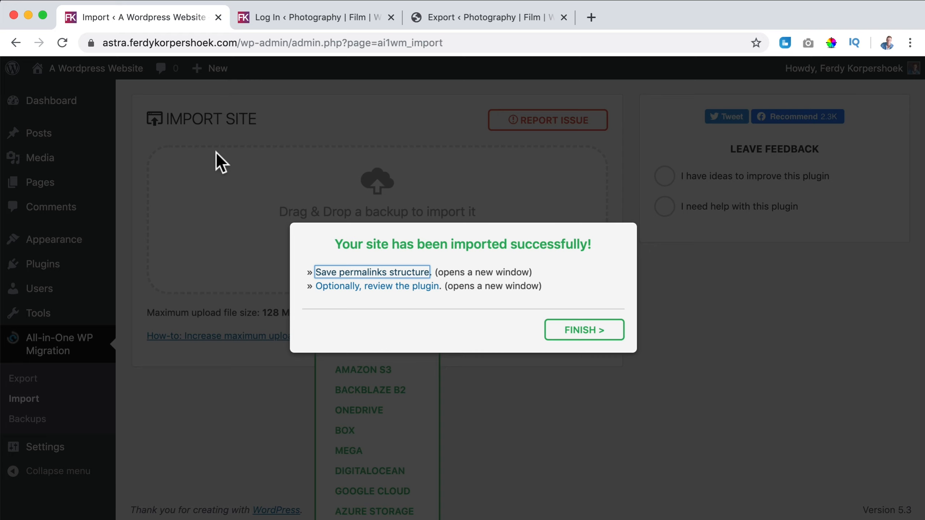
pyautogui.click(308, 13)
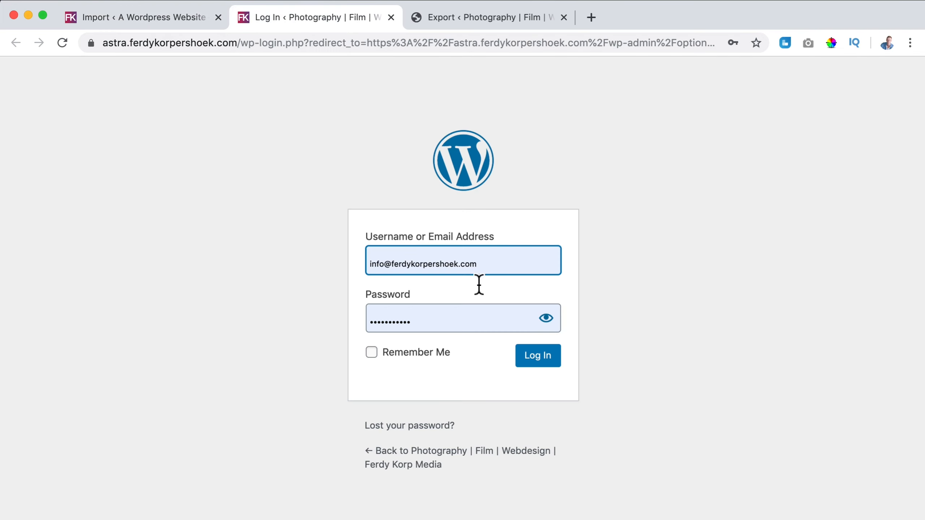
pyautogui.click(537, 359)
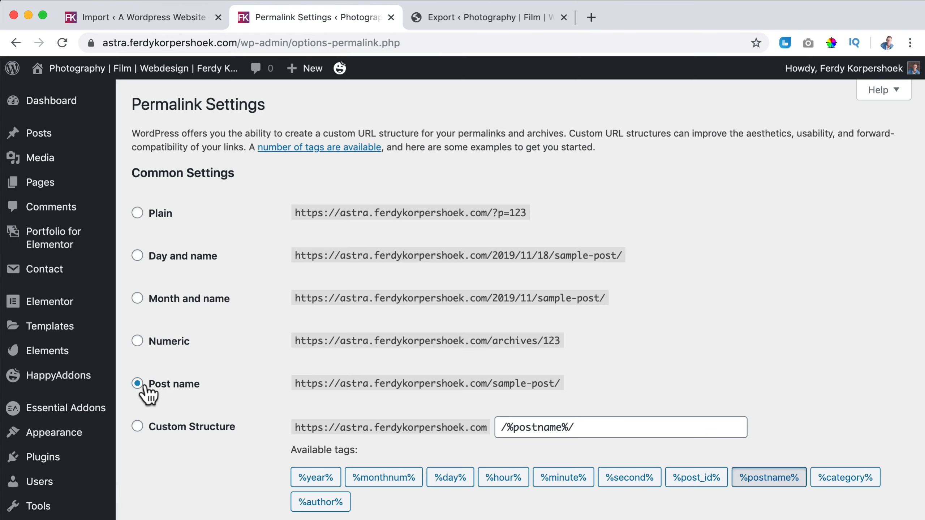
# Save the permalink settings twice, keeping the Post name structure
pyautogui.scroll(-9, 162, 364)
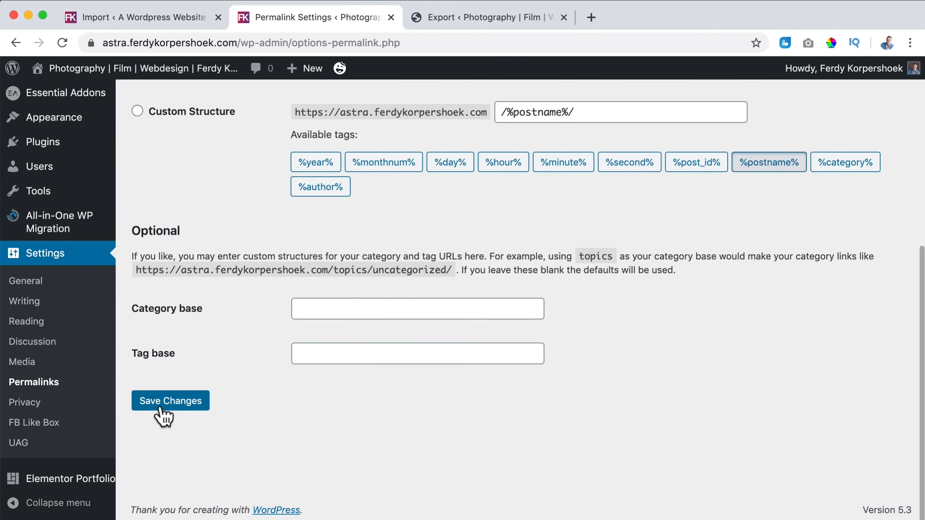
pyautogui.click(162, 403)
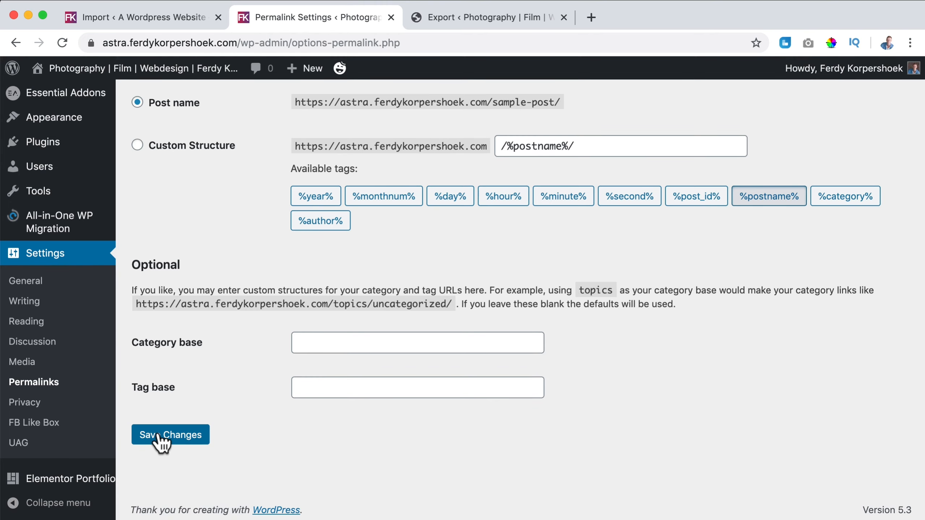
pyautogui.click(160, 435)
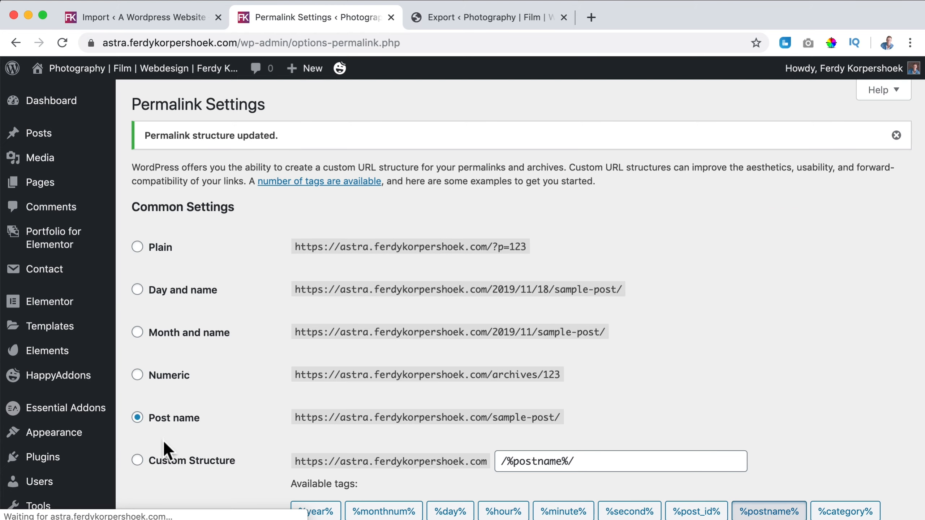
# View the new website's homepage and look through its About page
pyautogui.click(172, 73)
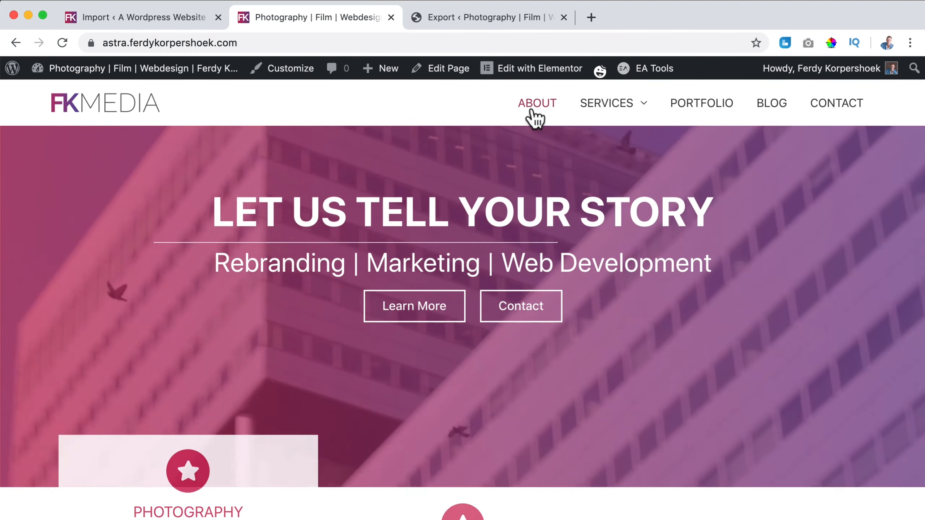
pyautogui.click(532, 113)
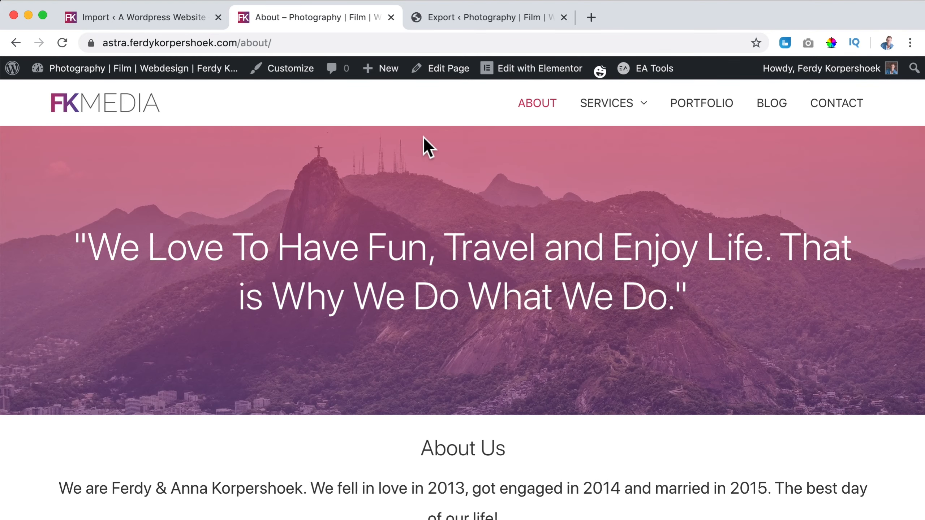
pyautogui.scroll(-6, 427, 145)
pyautogui.scroll(2, 427, 145)
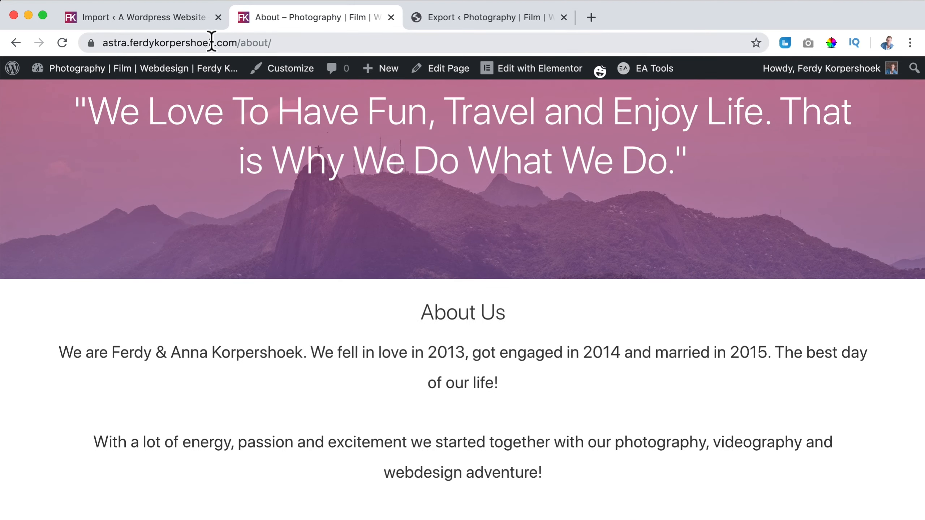
pyautogui.scroll(4, 419, 209)
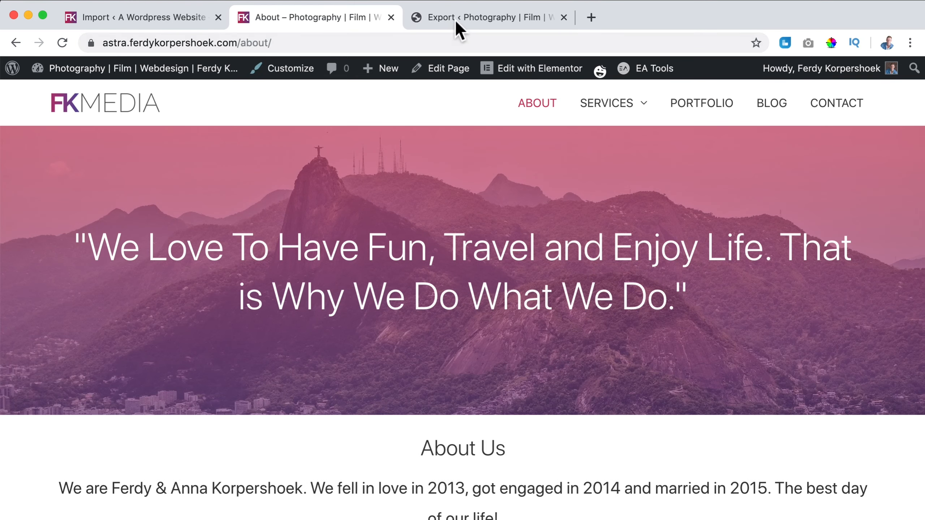
# Return to elementorcity.com, view the live site and open its About page
pyautogui.click(477, 17)
pyautogui.click(456, 319)
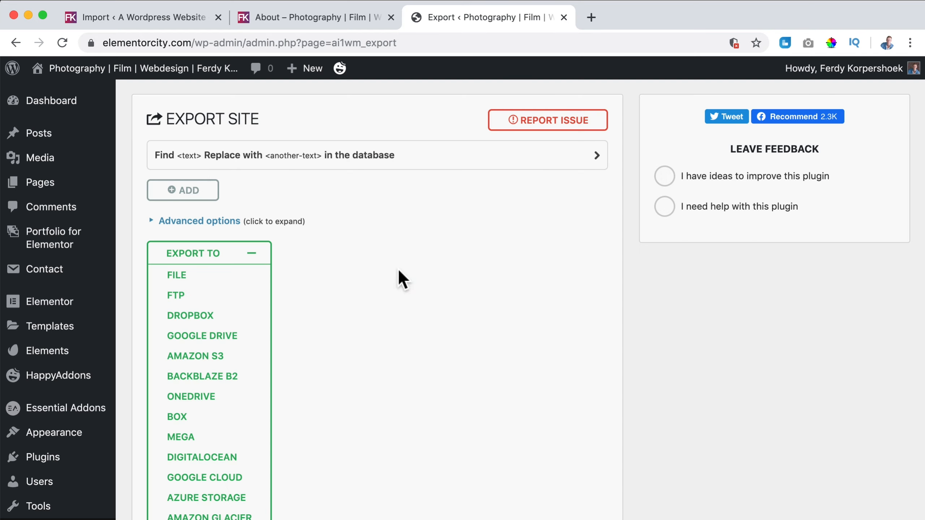
pyautogui.click(89, 70)
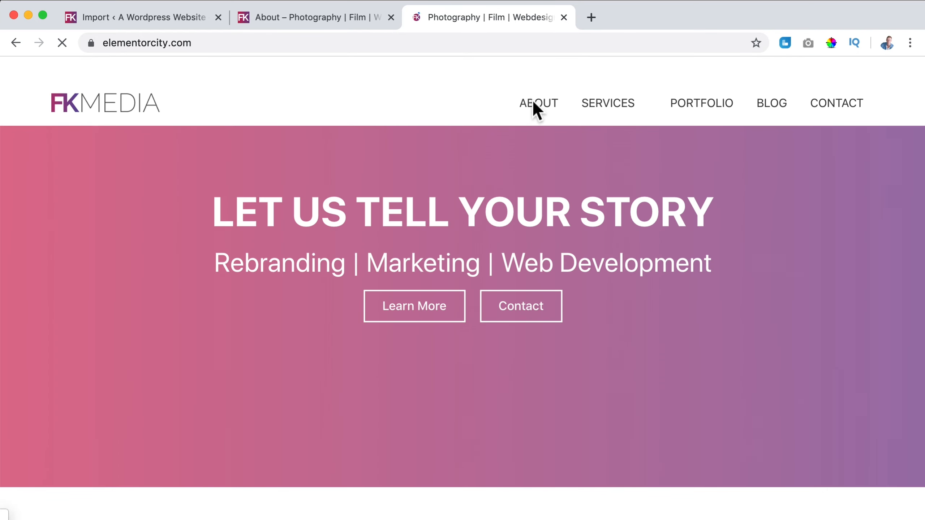
pyautogui.click(533, 104)
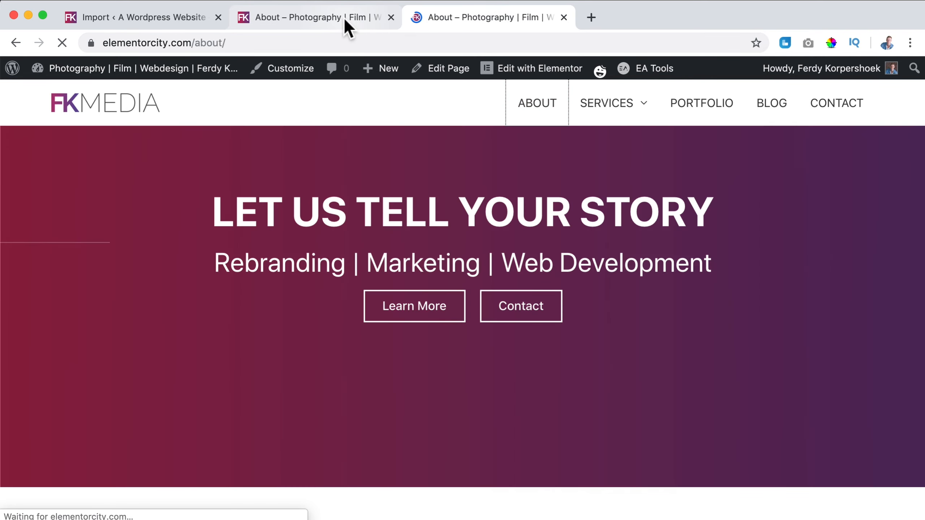
# Compare the About pages of the new website and elementorcity.com by alternating between them
pyautogui.click(335, 16)
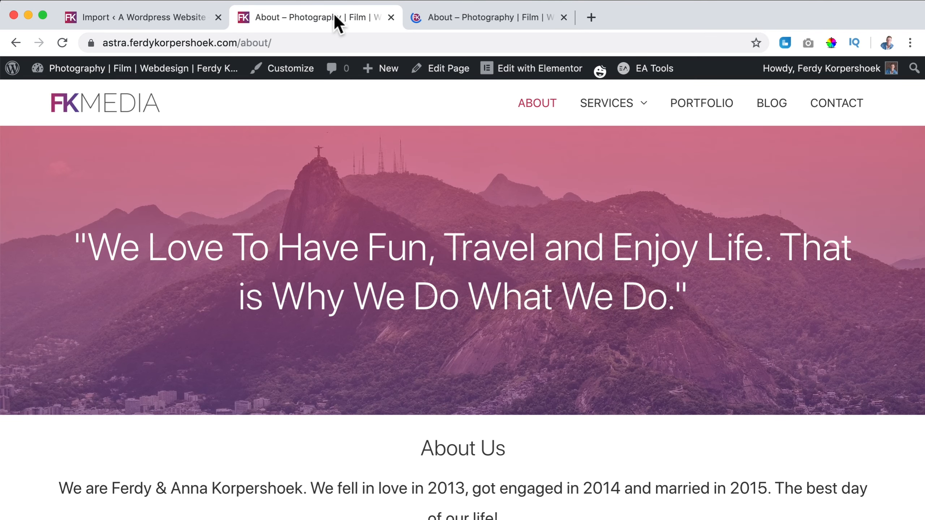
pyautogui.click(495, 14)
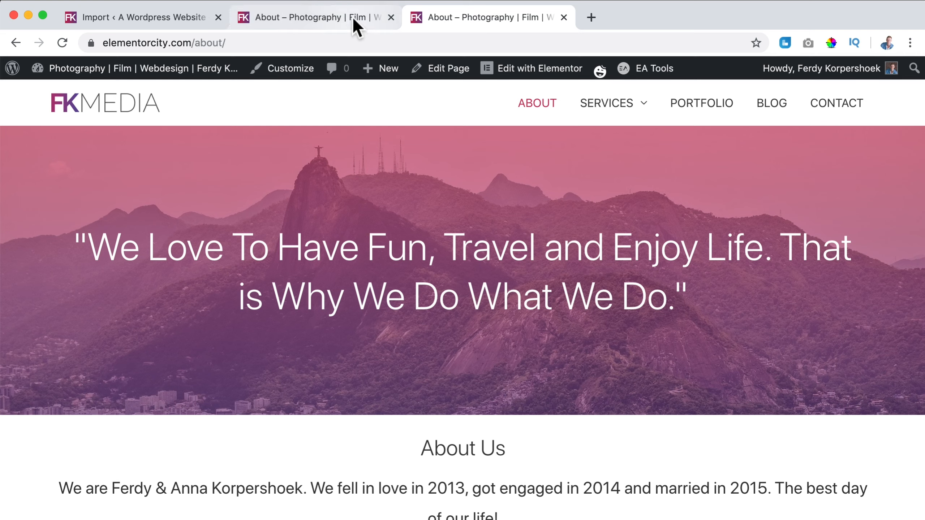
pyautogui.click(352, 16)
pyautogui.click(452, 16)
pyautogui.click(339, 16)
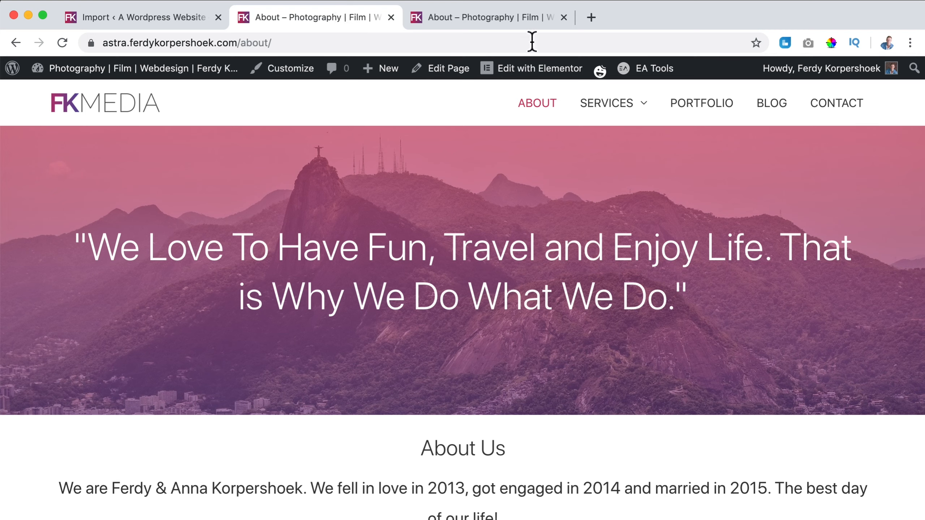
pyautogui.click(509, 18)
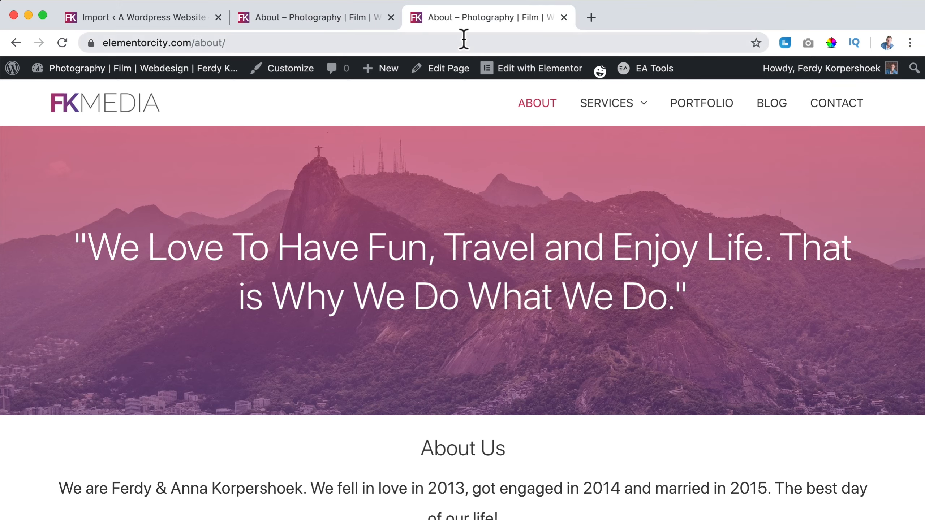
# Go to youtube.com in place of the elementorcity.com About page
pyautogui.click(463, 38)
pyautogui.write('y')
pyautogui.press('Return')
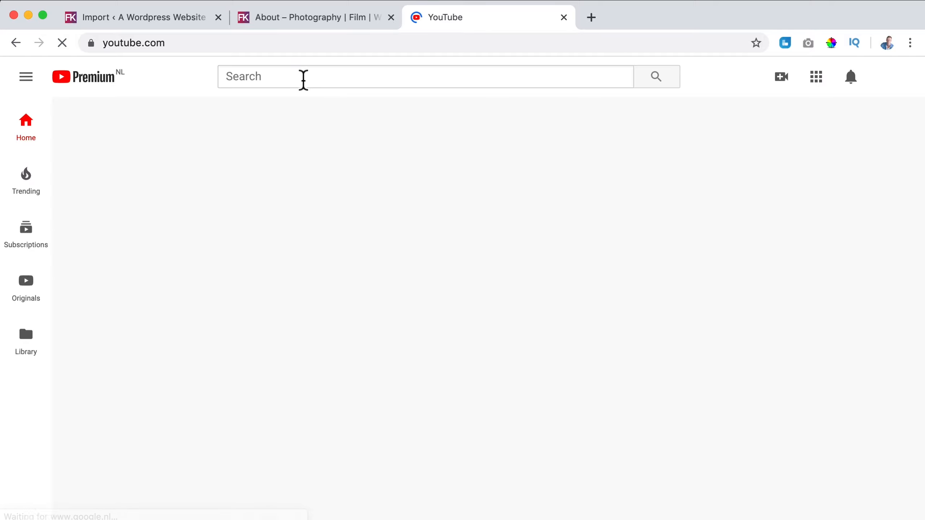
# Search YouTube for the channel owner's first name followed by "wp vivid"
pyautogui.click(303, 80)
pyautogui.write('ferdy ')
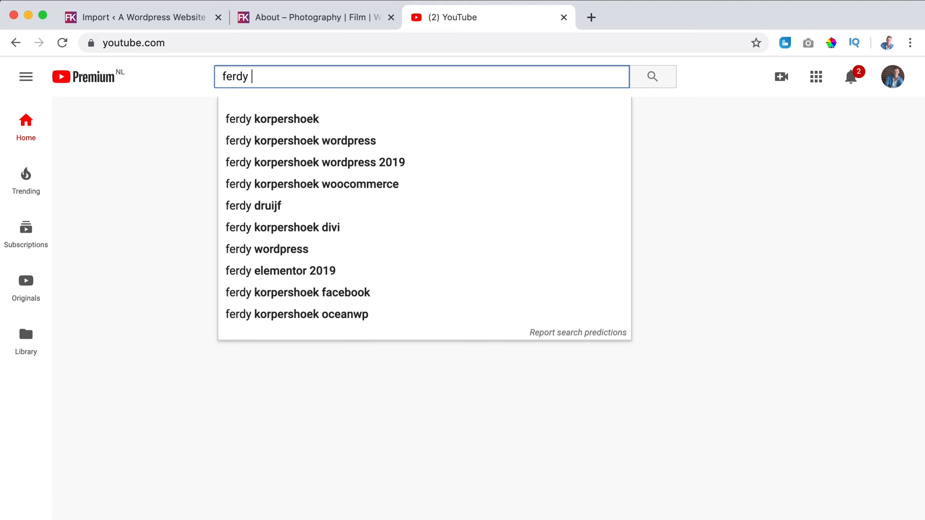
pyautogui.write('all')
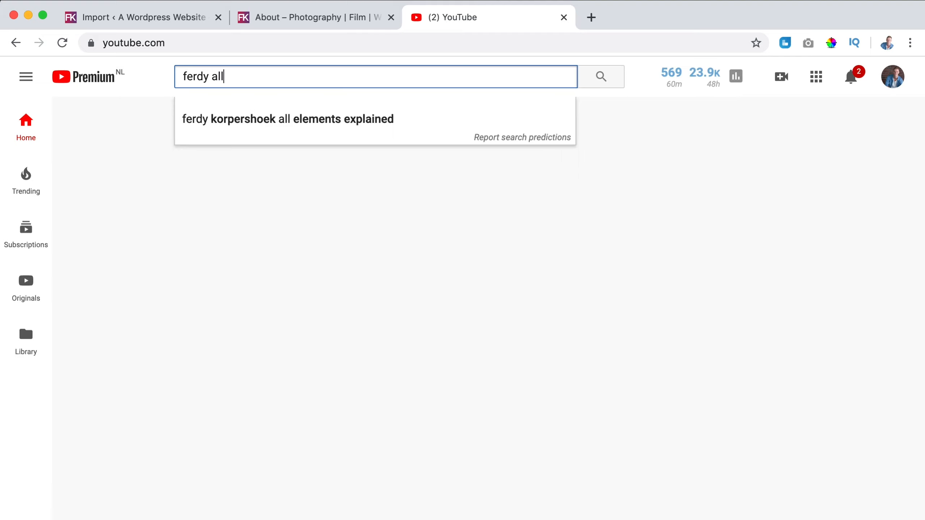
pyautogui.press('BackSpace')
pyautogui.press('BackSpace')
pyautogui.press('BackSpace')
pyautogui.write('p')
pyautogui.press('BackSpace')
pyautogui.write('wp ')
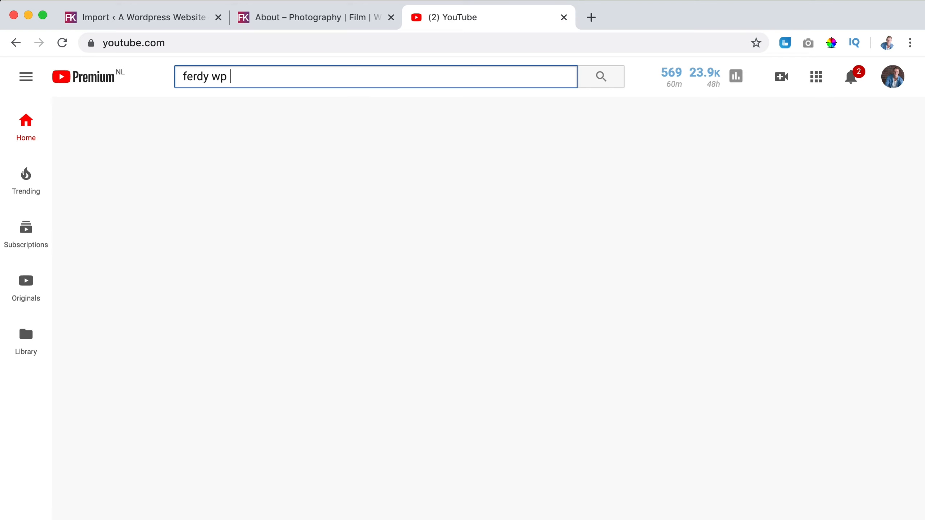
pyautogui.write('vivid')
pyautogui.press('Return')
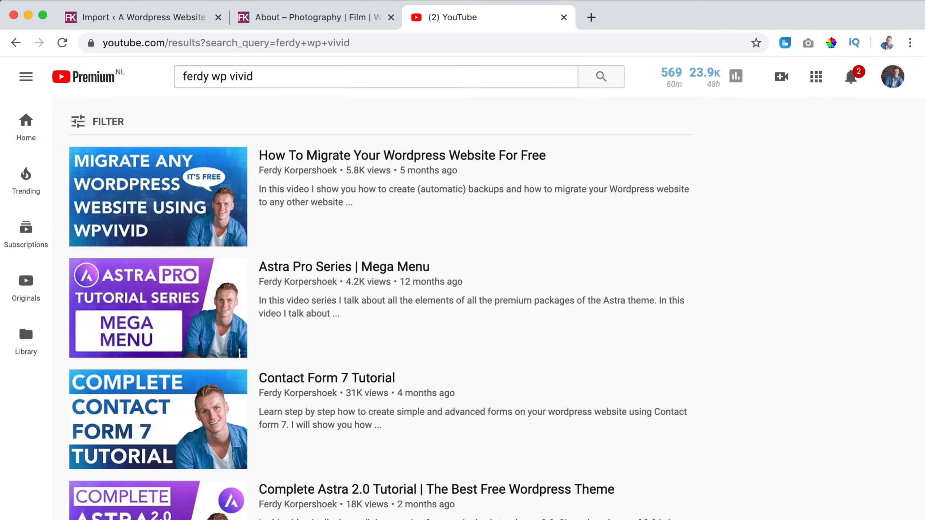
# Remove the first name from the query, search for "wp vivid" only and browse the resulting videos
pyautogui.click(210, 76)
pyautogui.moveTo(210, 77); pyautogui.dragTo(174, 77)
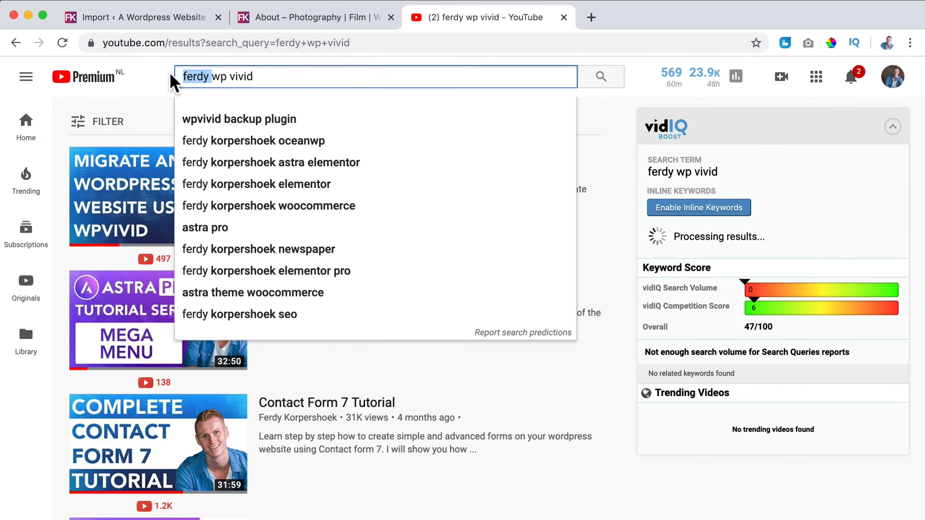
pyautogui.press('BackSpace')
pyautogui.press('Return')
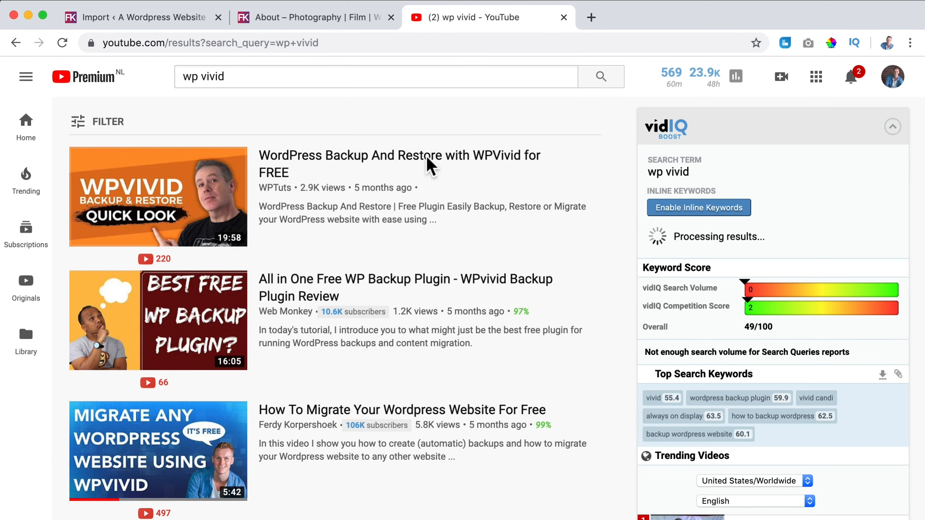
pyautogui.scroll(-2, 379, 226)
pyautogui.scroll(3, 202, 372)
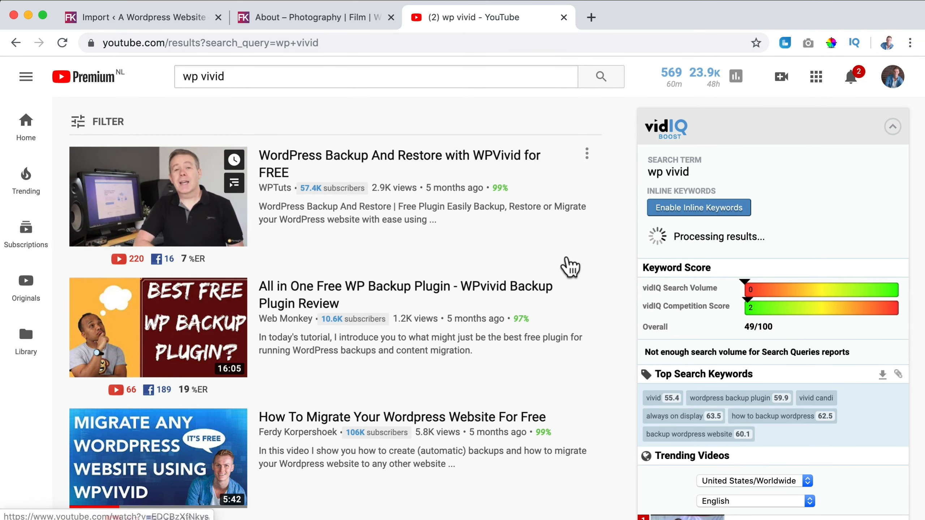
pyautogui.scroll(-1, 432, 252)
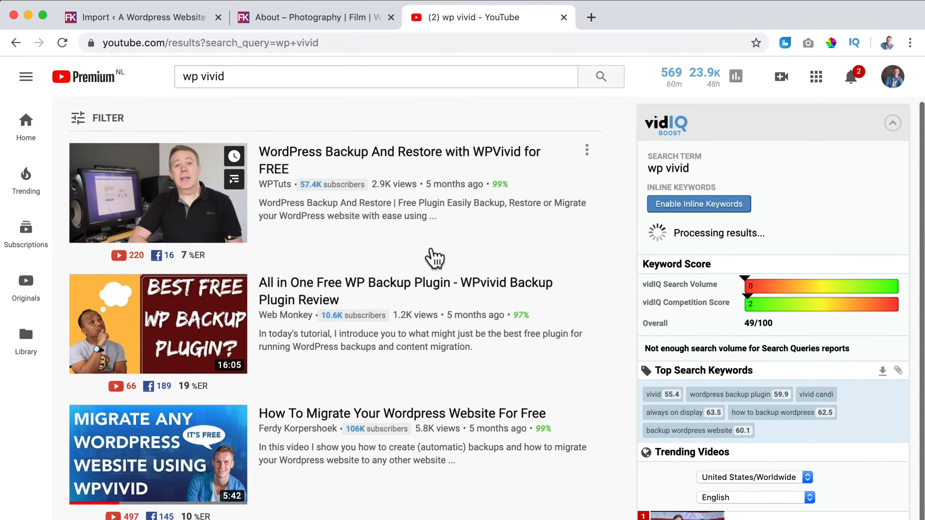
pyautogui.scroll(-3, 433, 257)
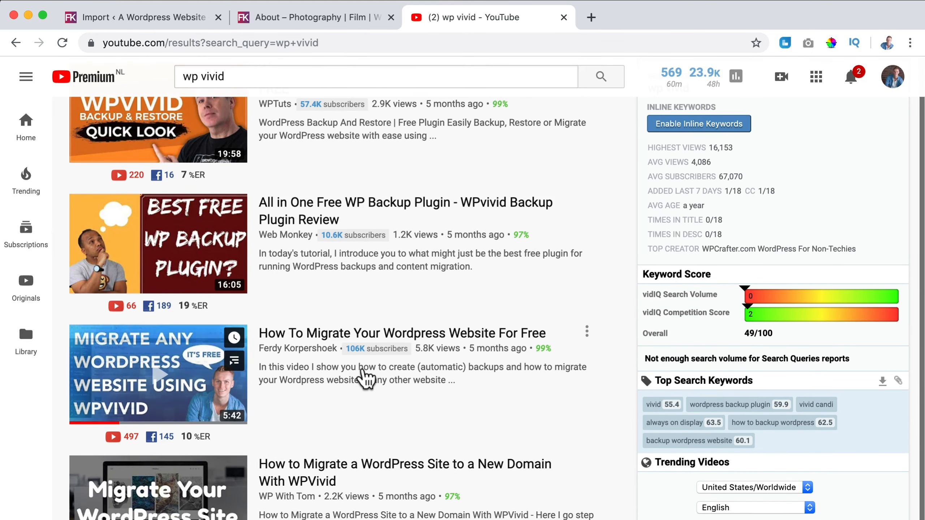
pyautogui.scroll(-12, 366, 378)
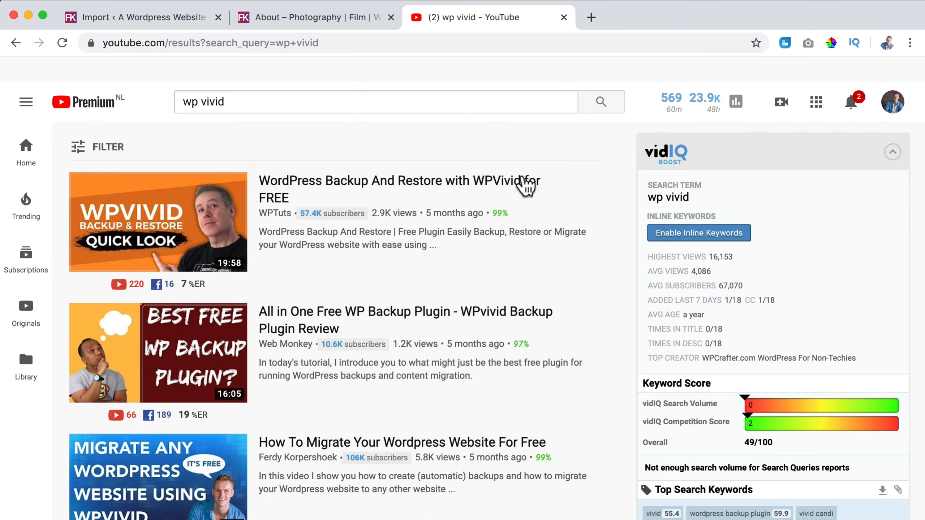
pyautogui.scroll(15, 520, 182)
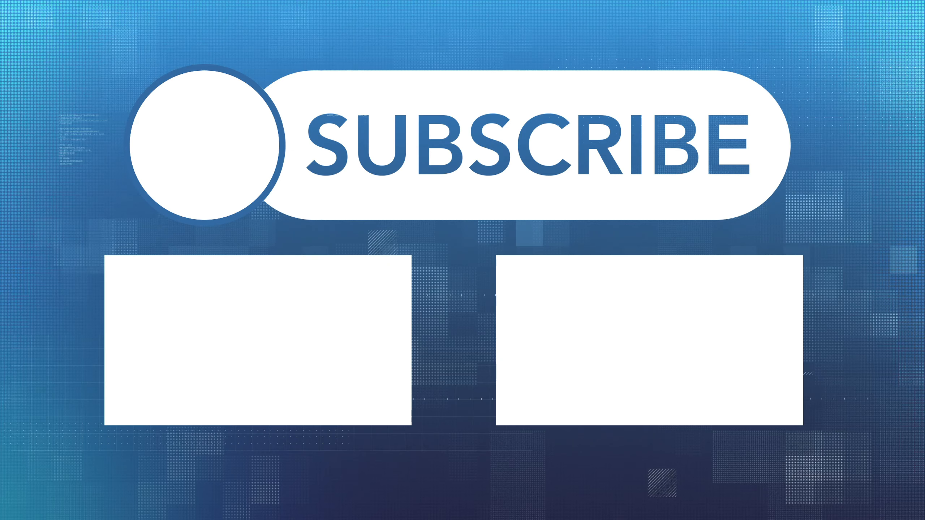